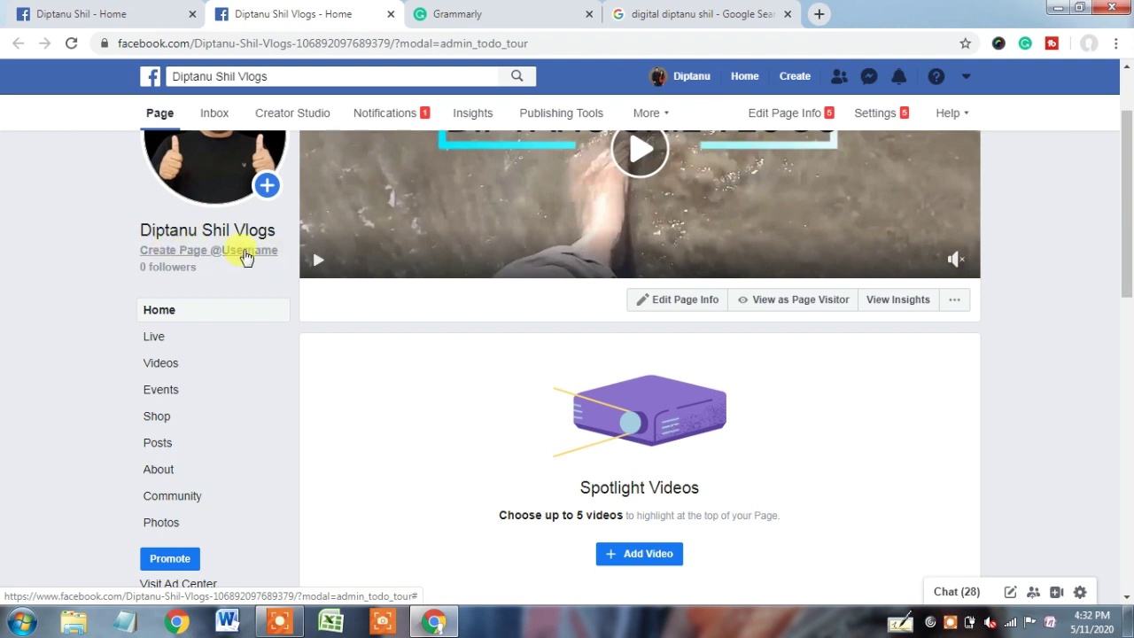
Look through the new vlog page's home content, from the cover video to the photos and friend invitations
left_click_drag(1127, 250, 1129, 321)
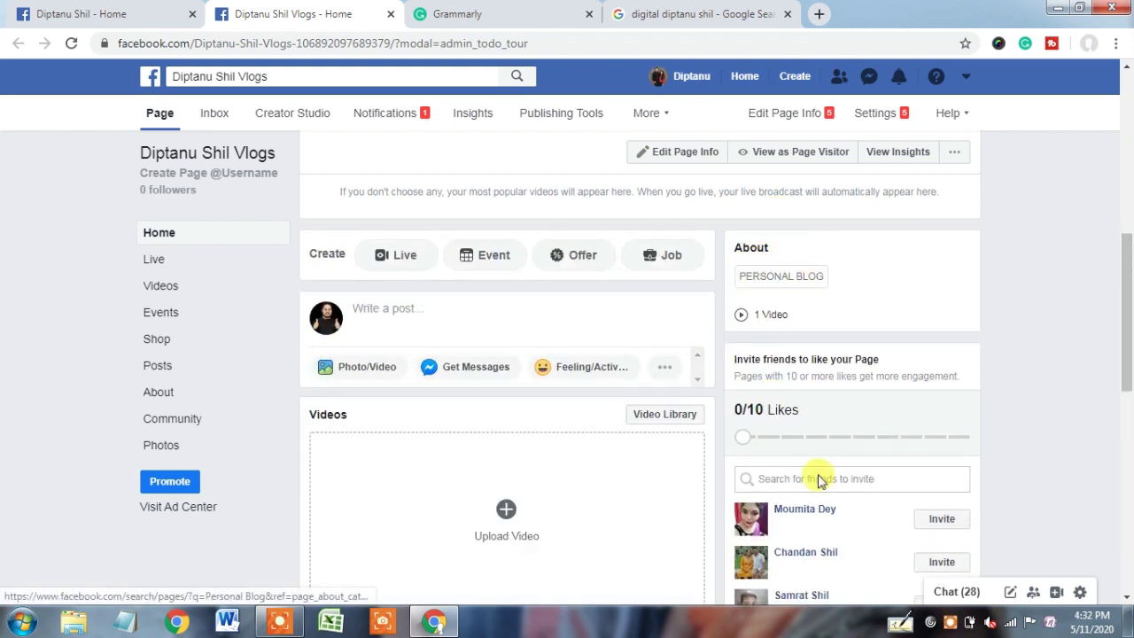
scroll(1127, 371, "down", 2)
scroll(1128, 377, "down", 6)
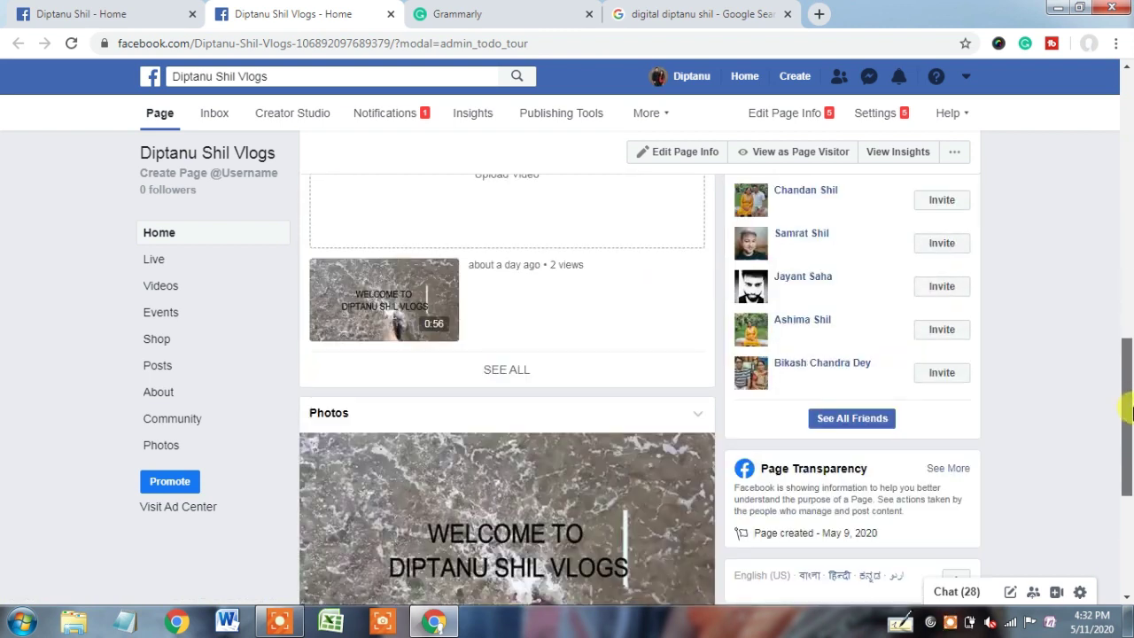
scroll(1131, 408, "up", 8)
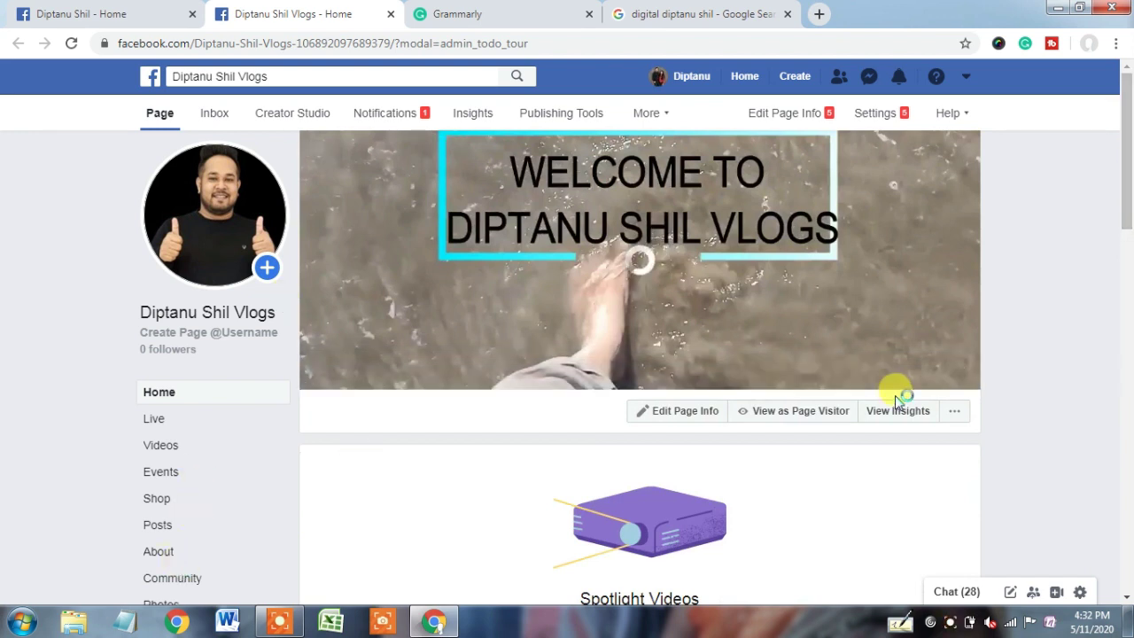
scroll(1127, 190, "down", 1)
scroll(1127, 177, "down", 1)
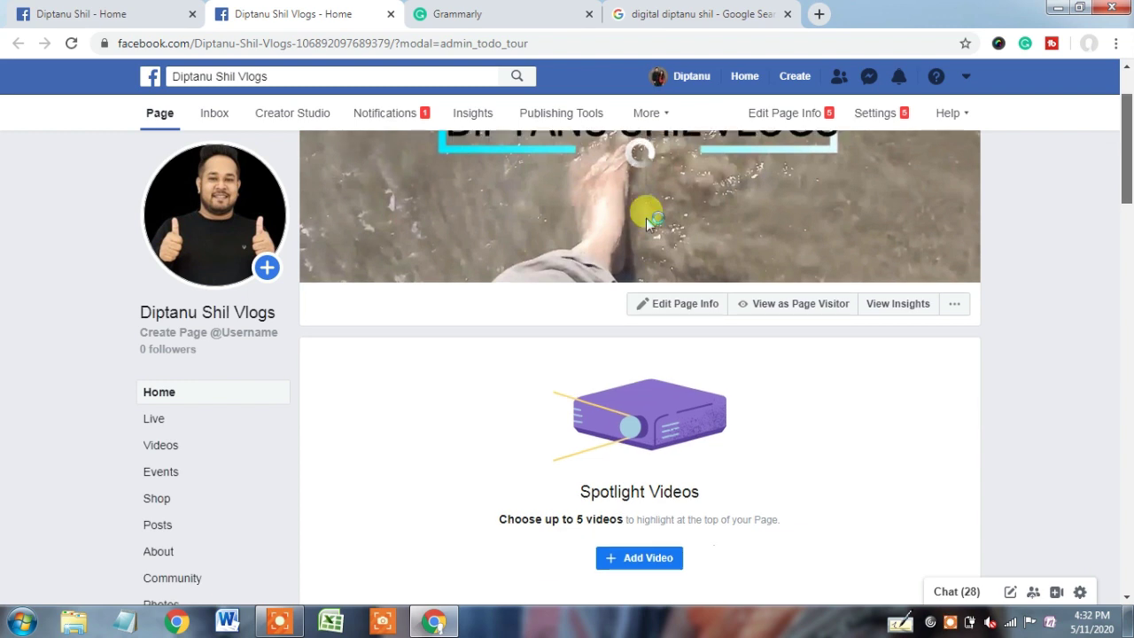
Open the vlog page's About section and review the category and name under General
left_click(167, 555)
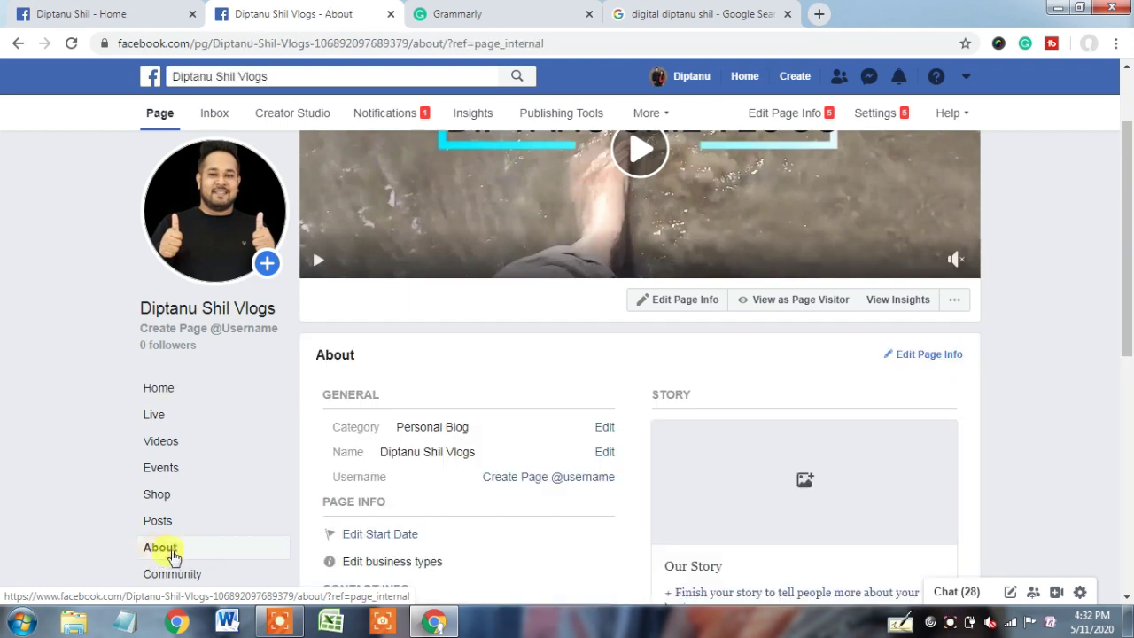
left_click_drag(1129, 191, 1130, 266)
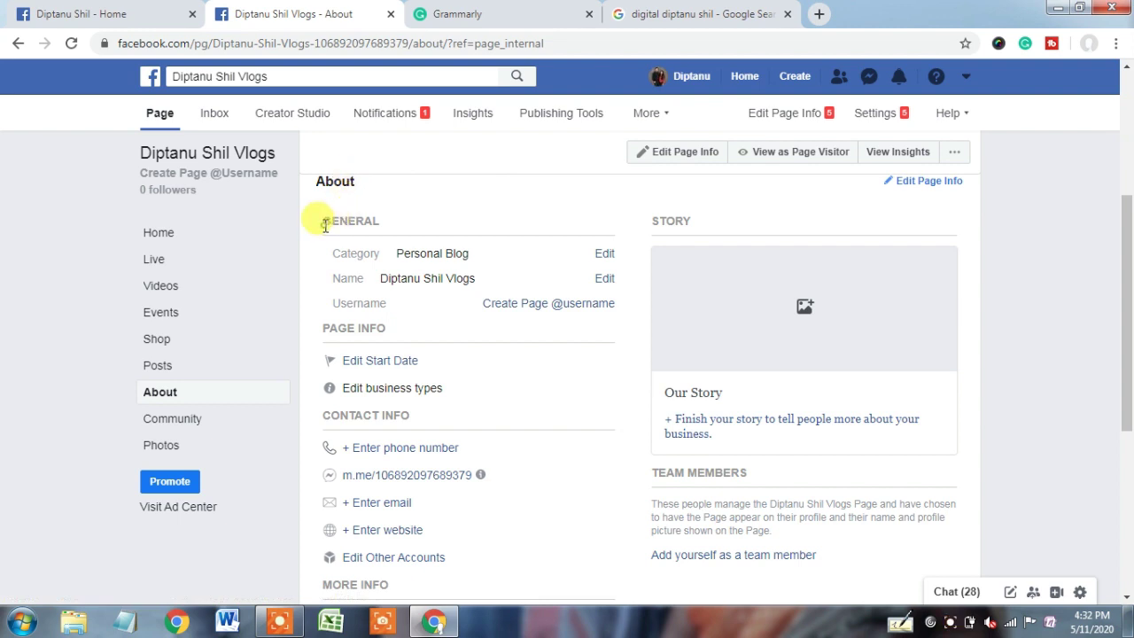
left_click_drag(325, 223, 387, 225)
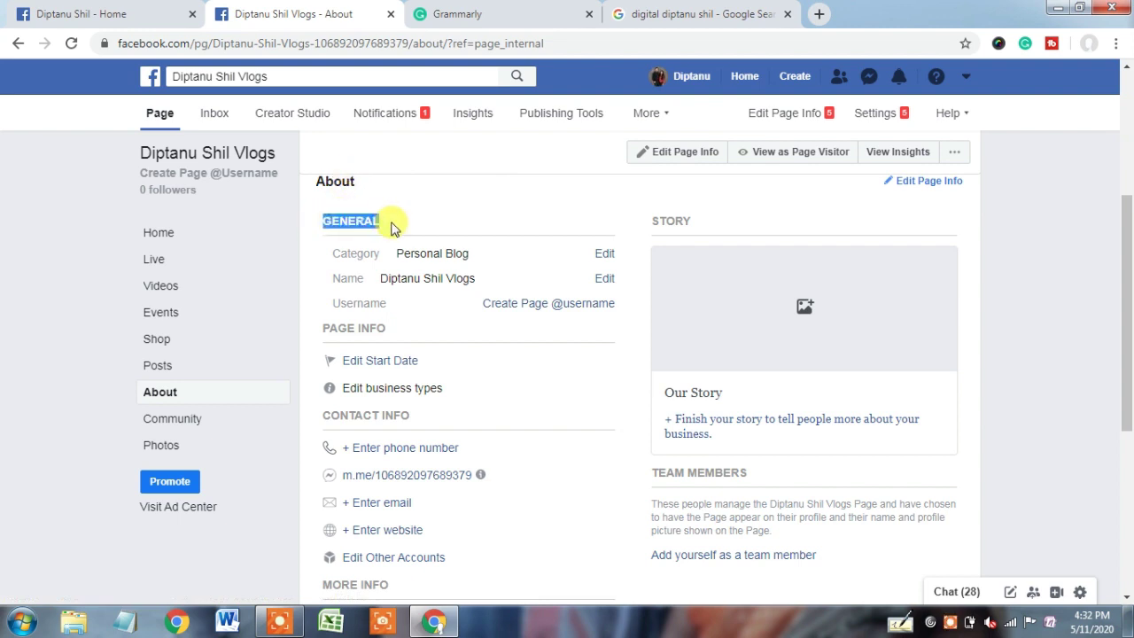
left_click_drag(335, 255, 449, 254)
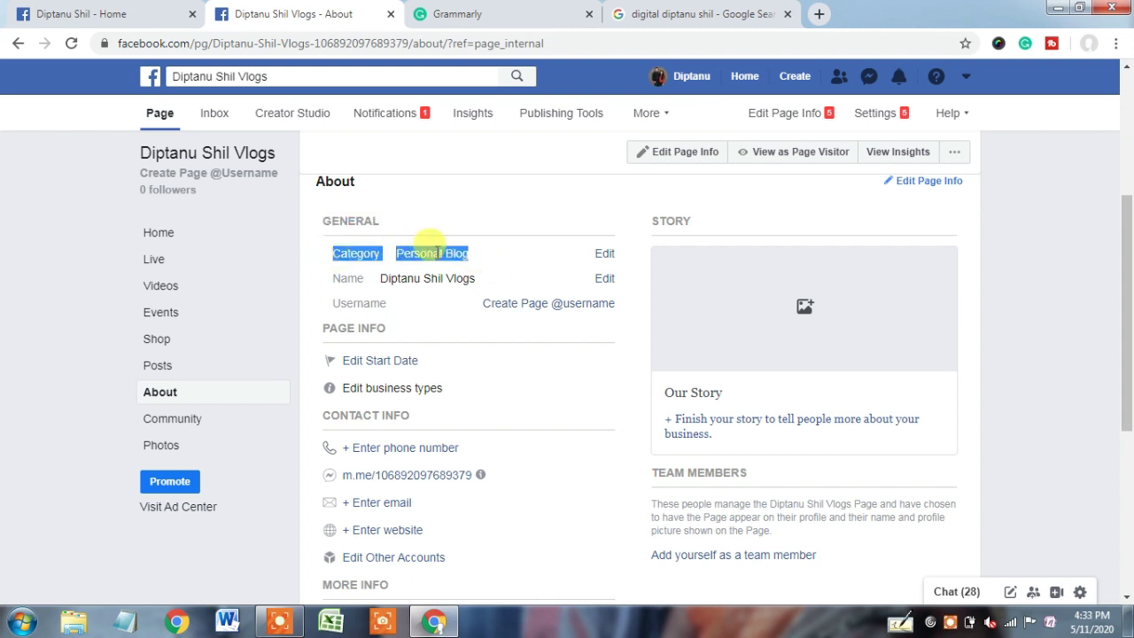
left_click(384, 278)
left_click_drag(384, 278, 505, 285)
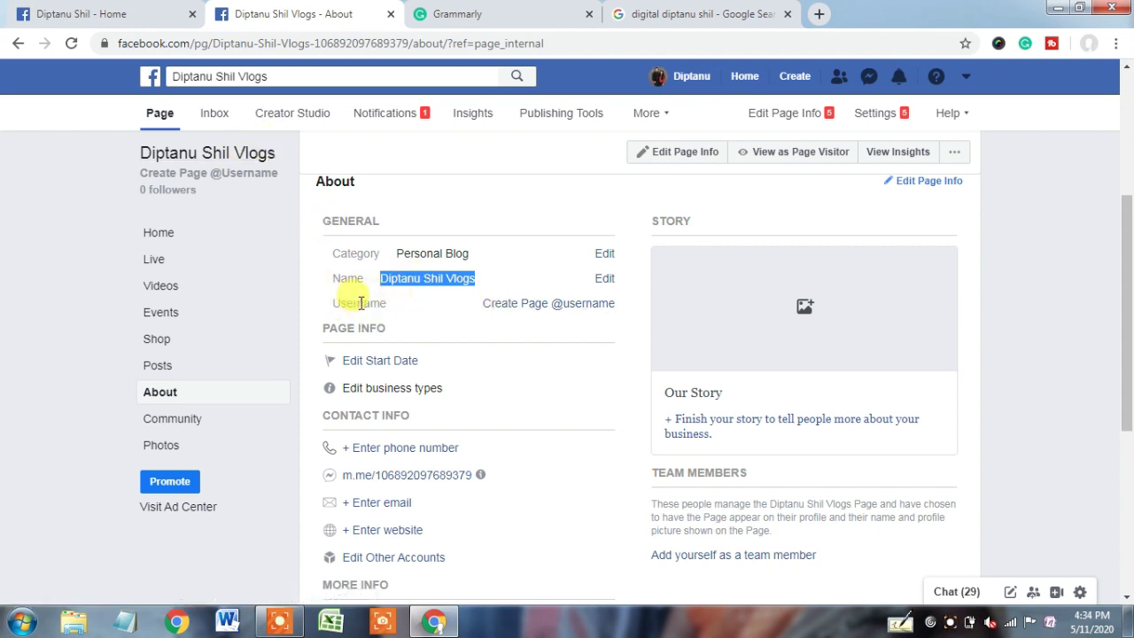
Start creating a page username and enter the page's name as one word ending in Vlogs
left_click(562, 312)
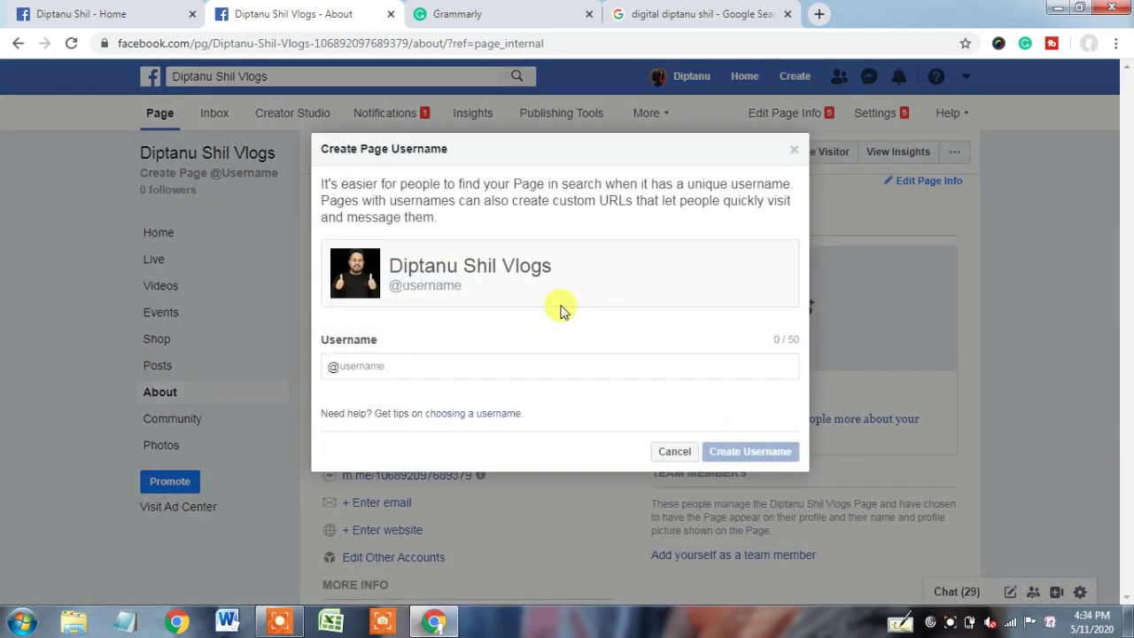
left_click(395, 365)
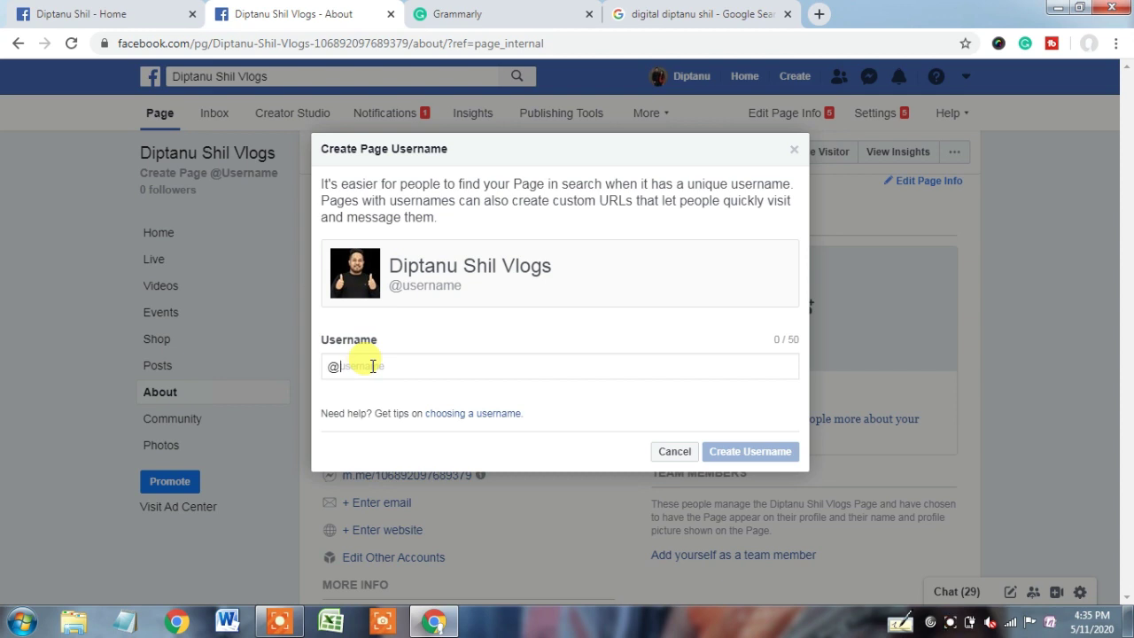
type("Di")
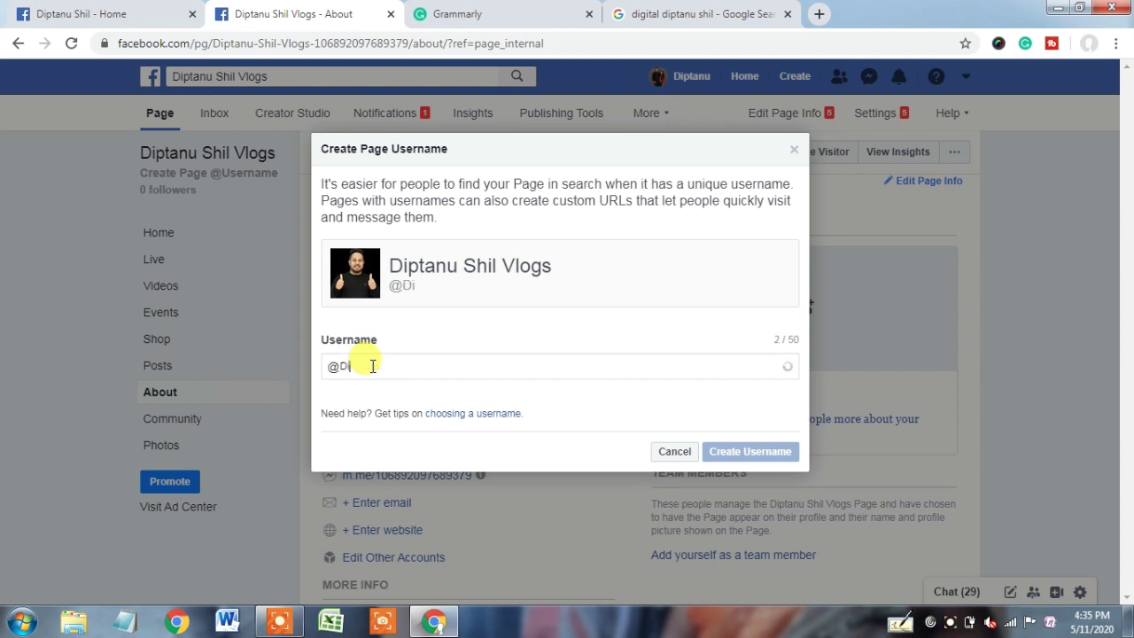
type("ptanuShil")
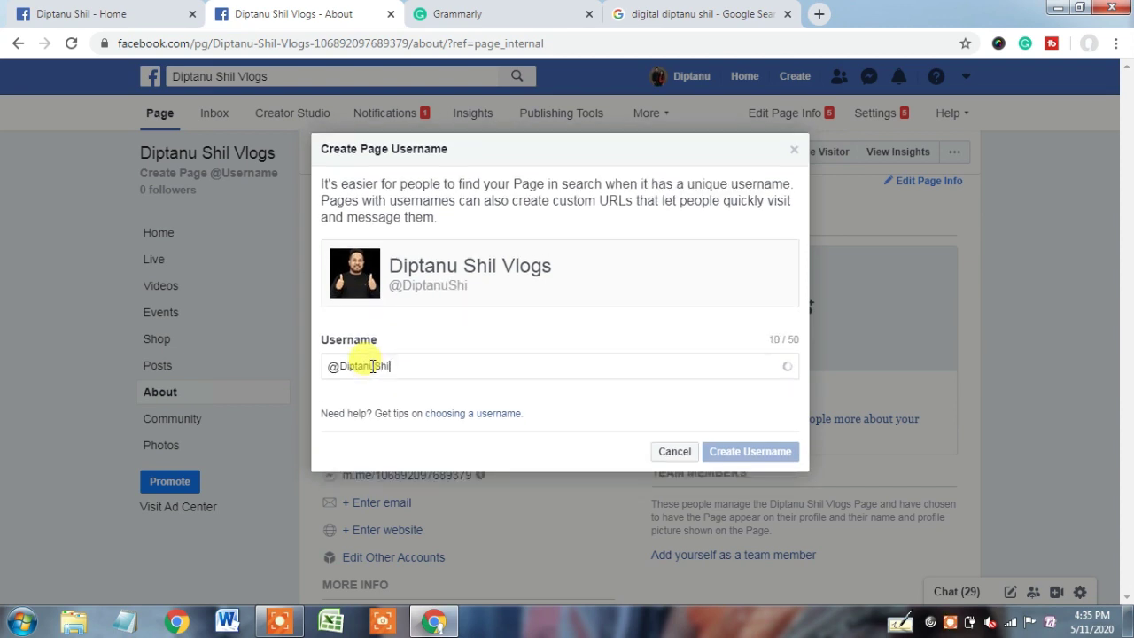
type("V")
key("BackSpace")
key("BackSpace")
type("Vlogs")
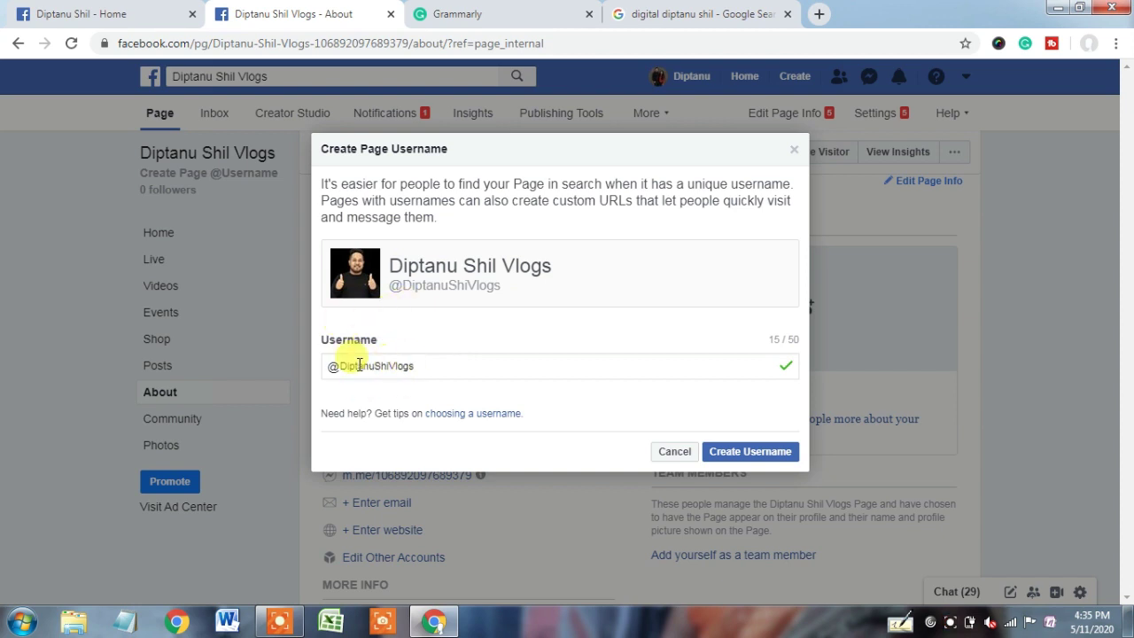
Switch to the established page and examine its username, web address and search field for comparison
left_click(112, 10)
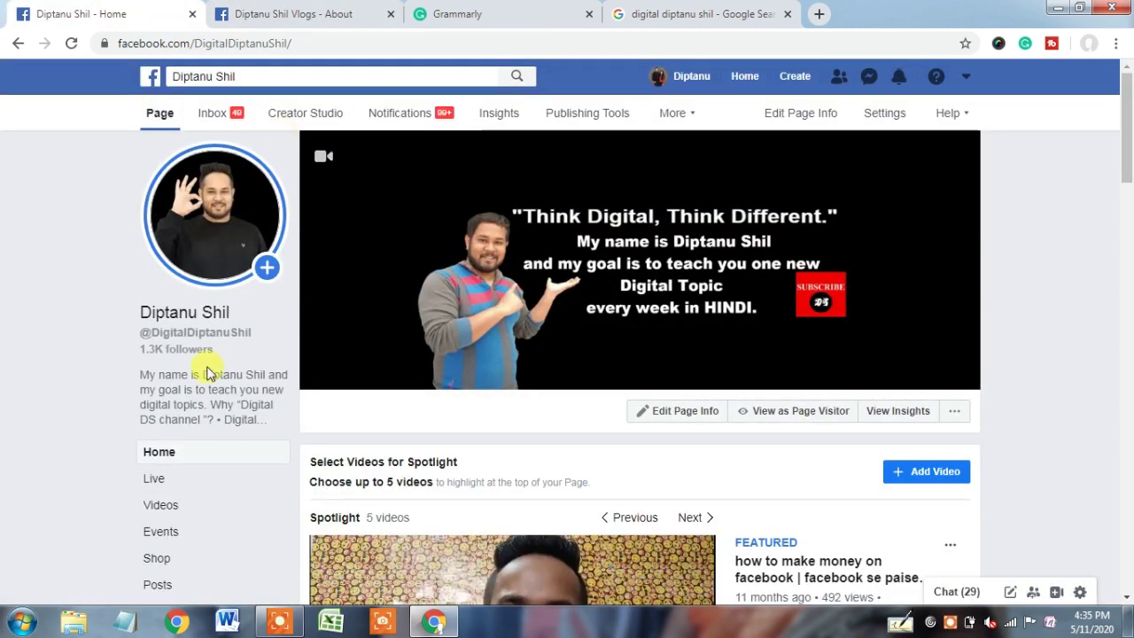
mouse_move(173, 341)
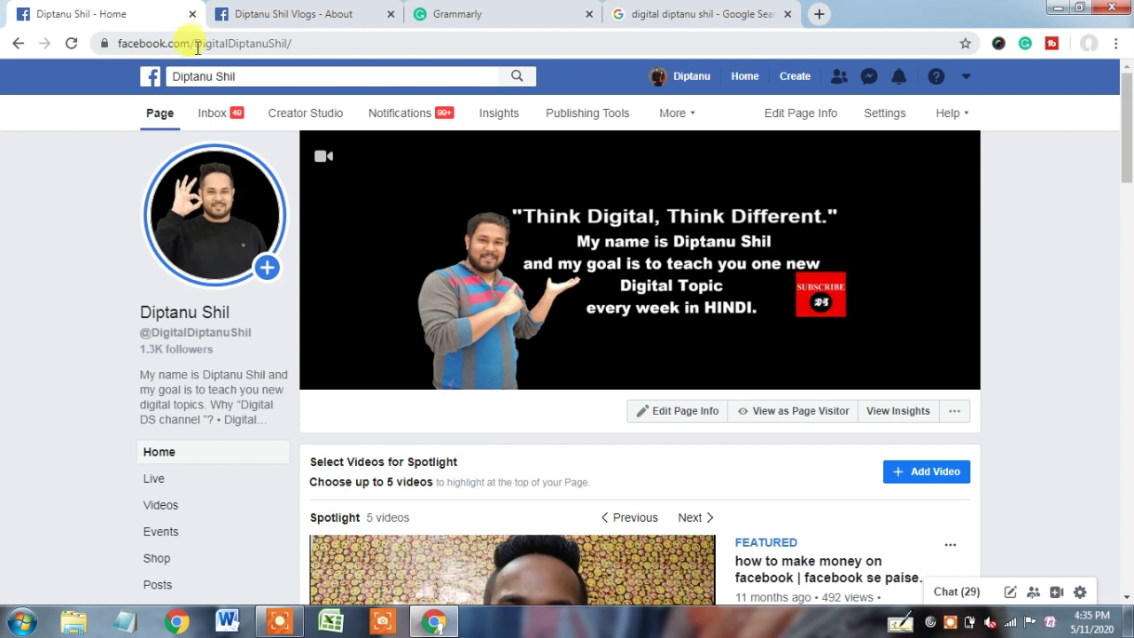
left_click_drag(195, 43, 290, 42)
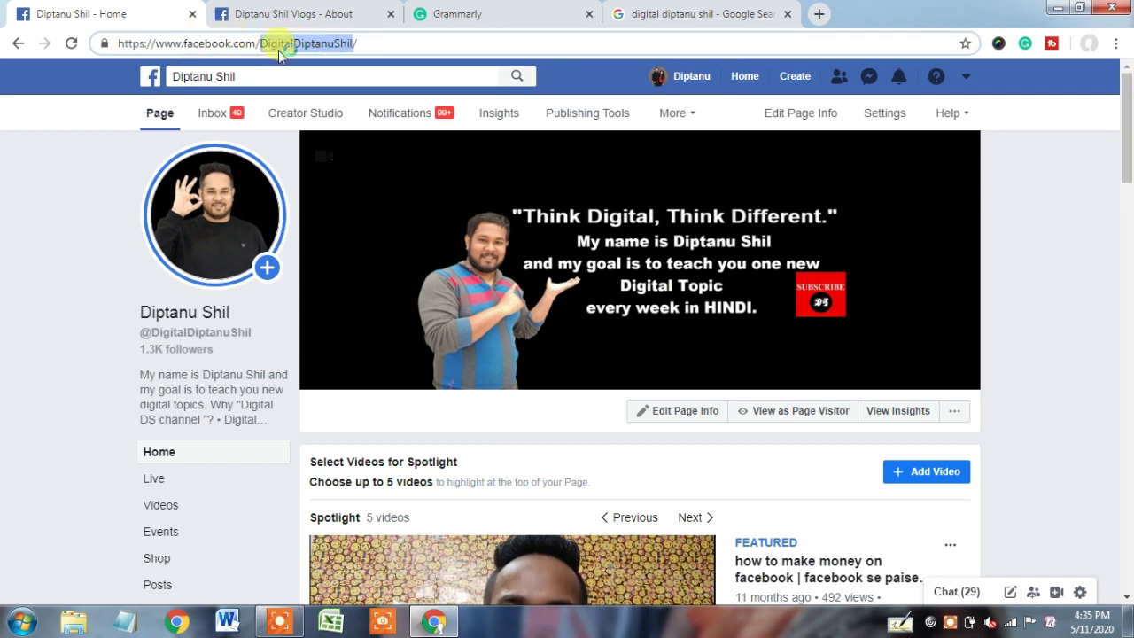
double_click(316, 46)
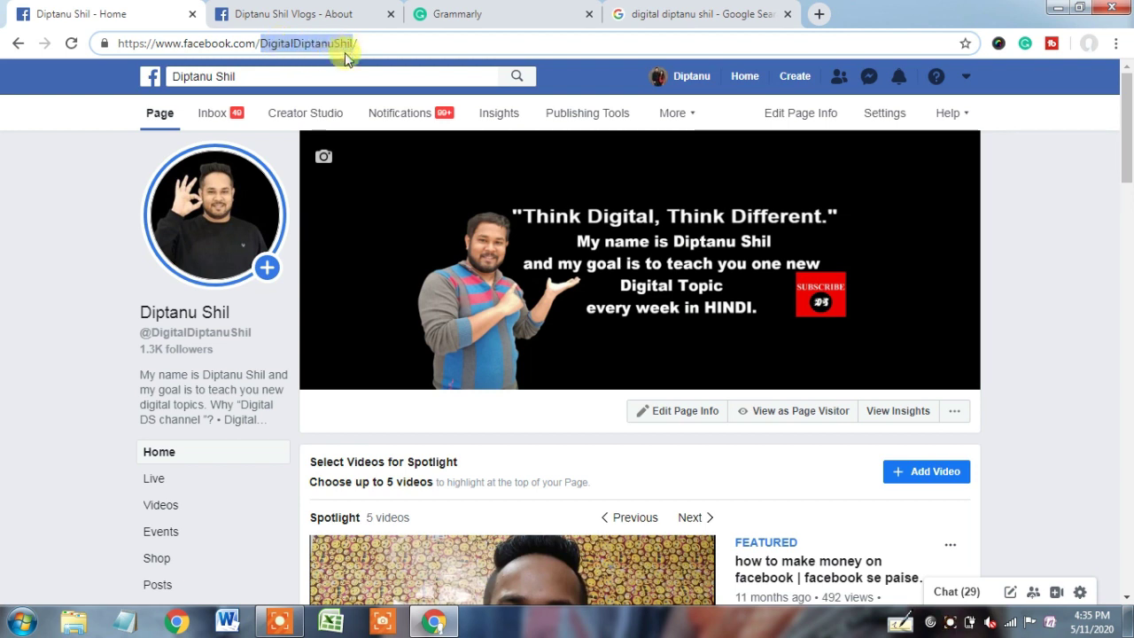
left_click(319, 78)
left_click(320, 78)
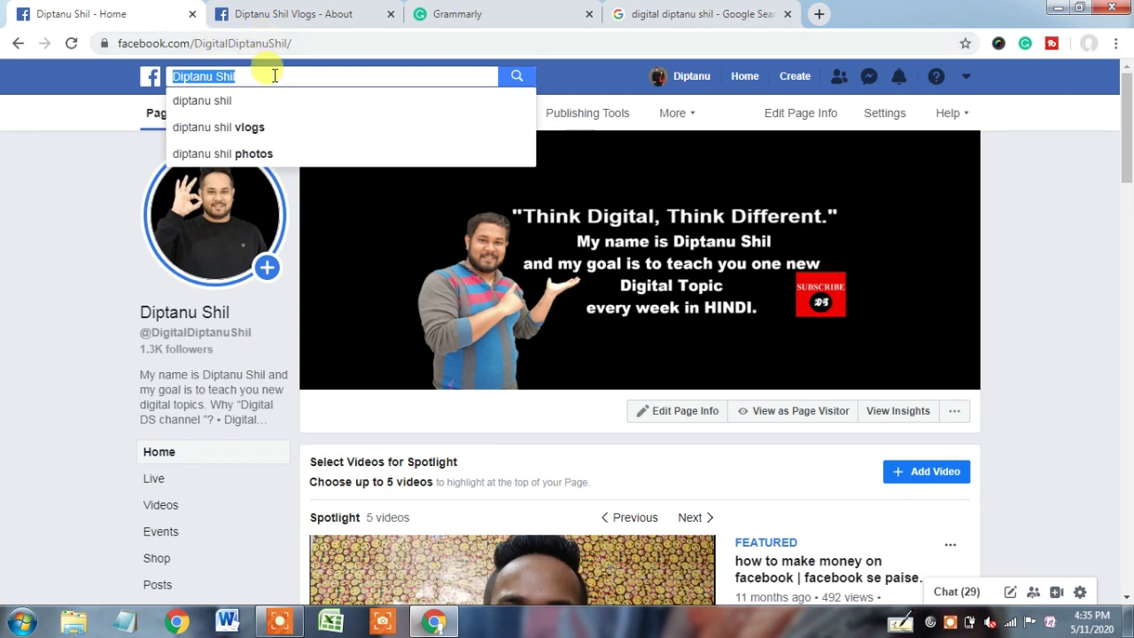
left_click(94, 191)
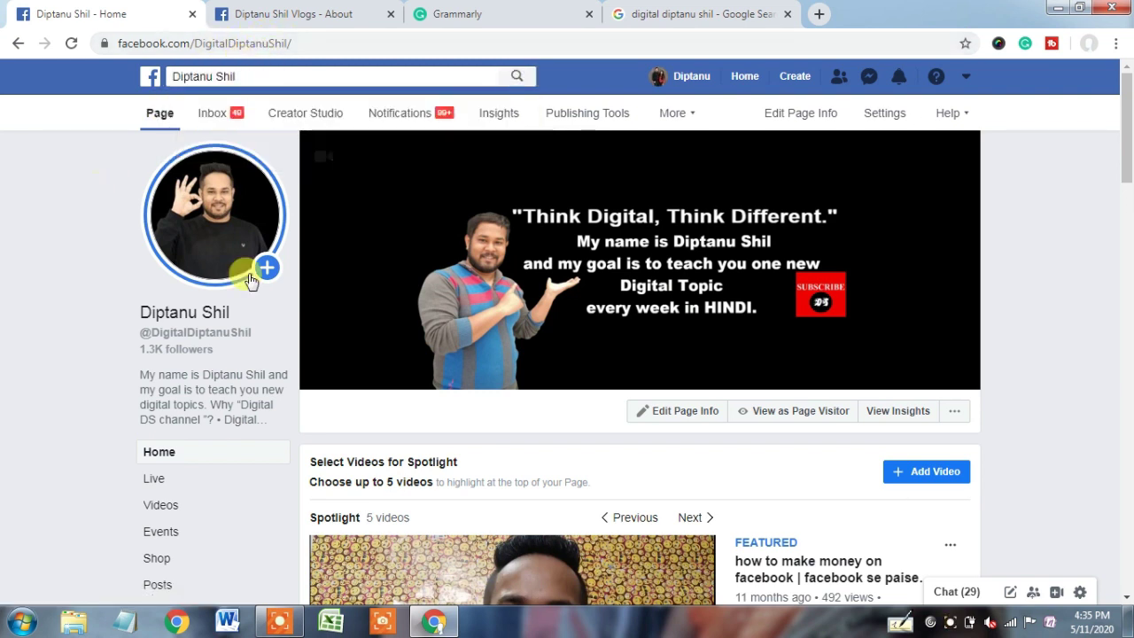
Return to the vlog page's username form and insert the missing "l" just before Vlogs
left_click(290, 11)
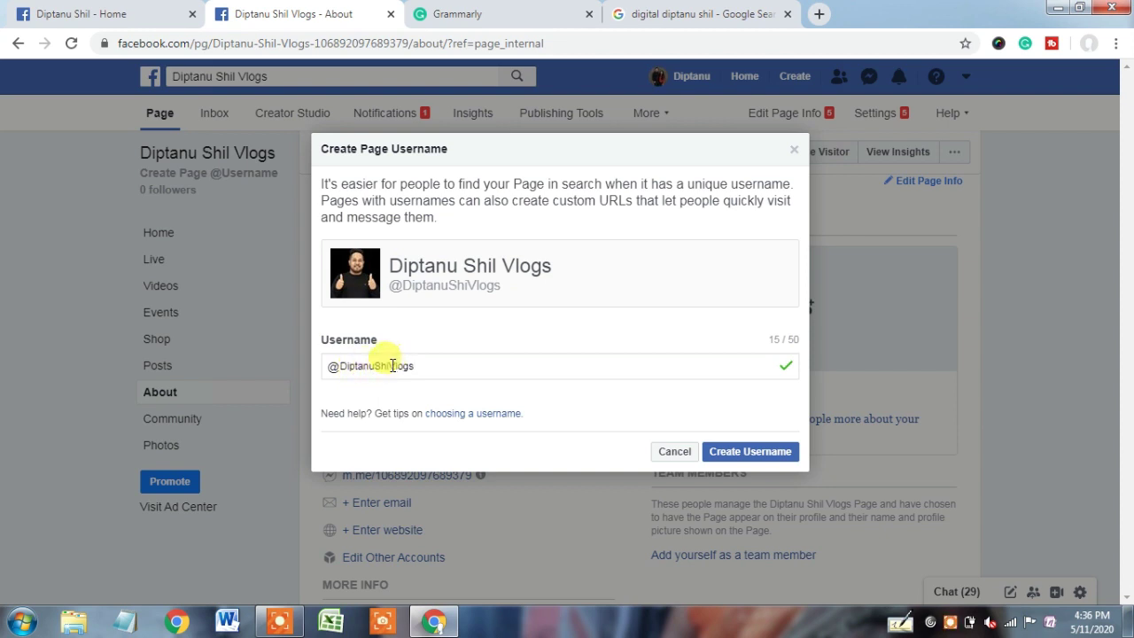
type("l")
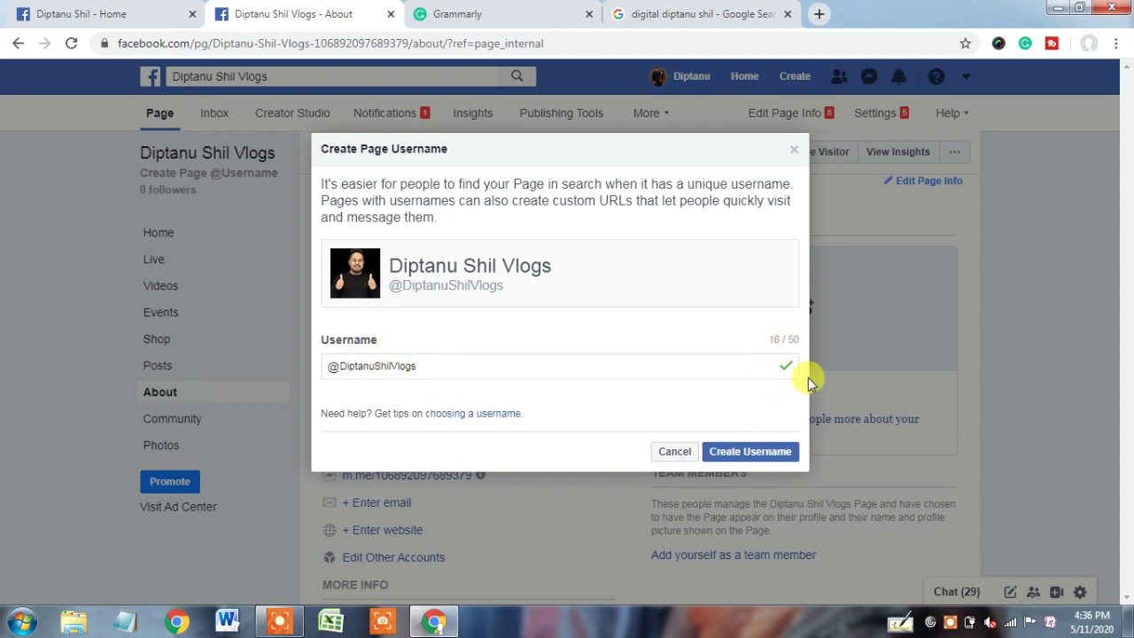
left_click_drag(341, 365, 425, 364)
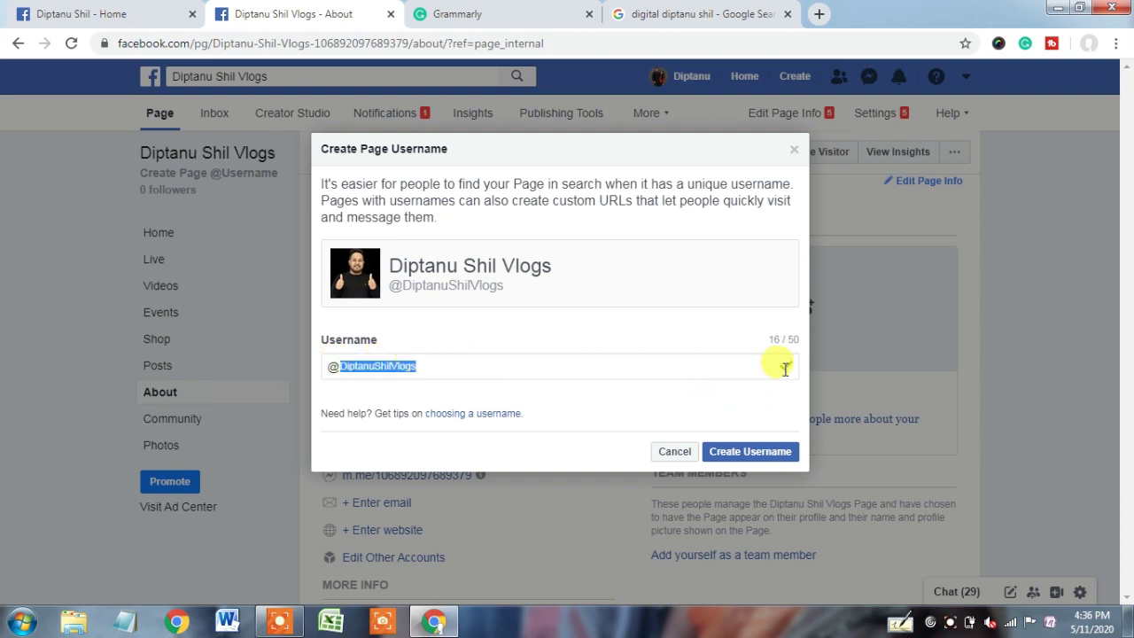
Check the username hint under the established page's name and return to the vlog page's username form
left_click(147, 11)
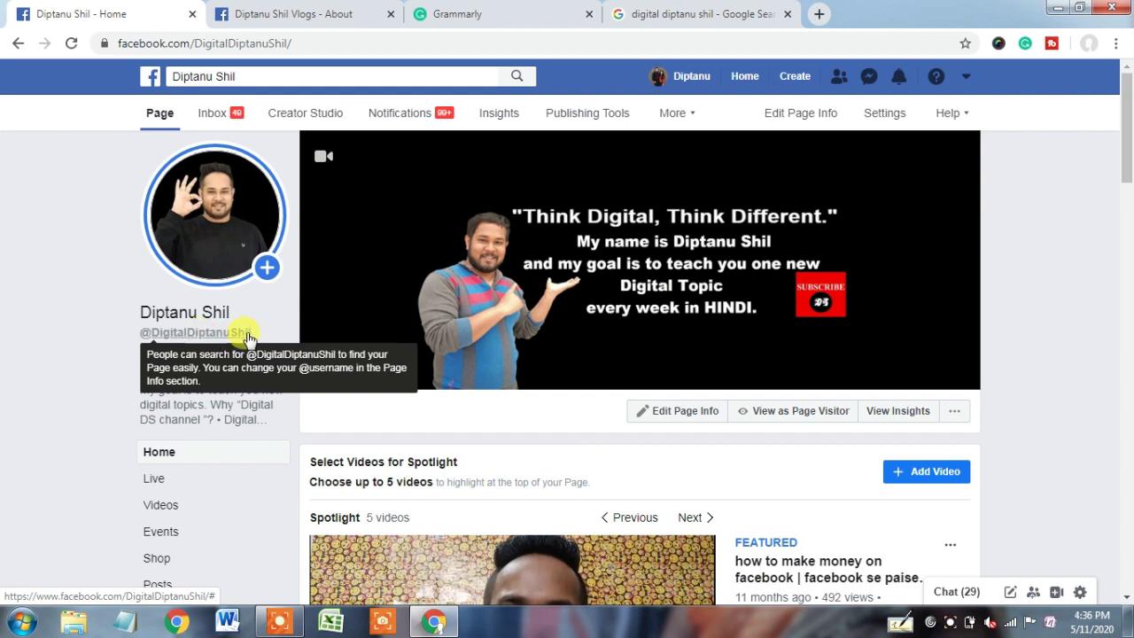
mouse_move(235, 336)
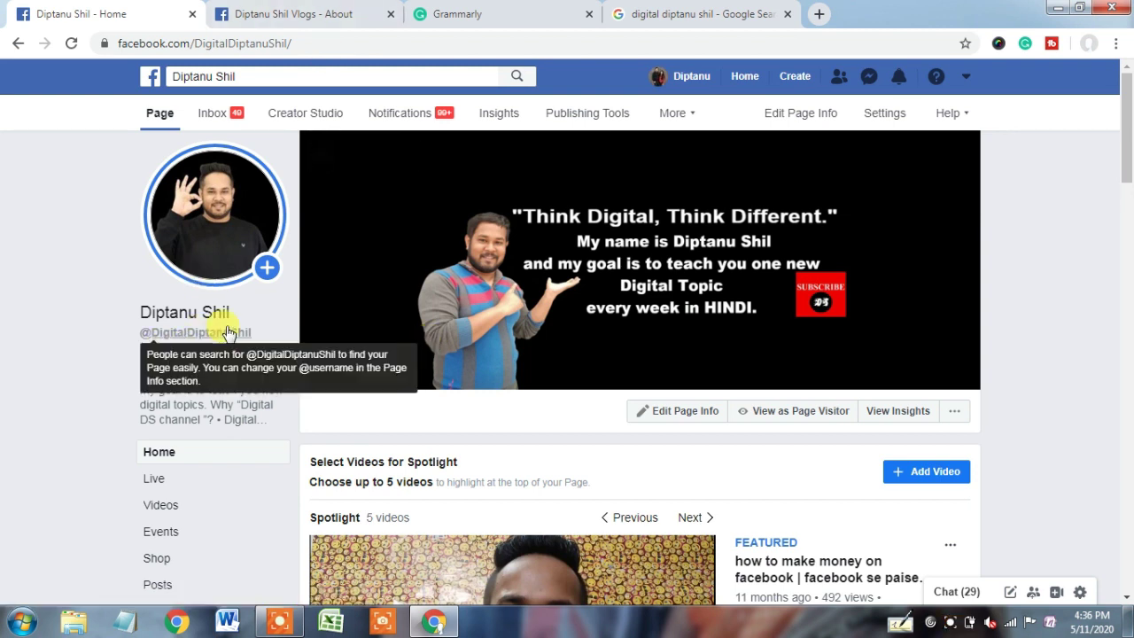
left_click(296, 10)
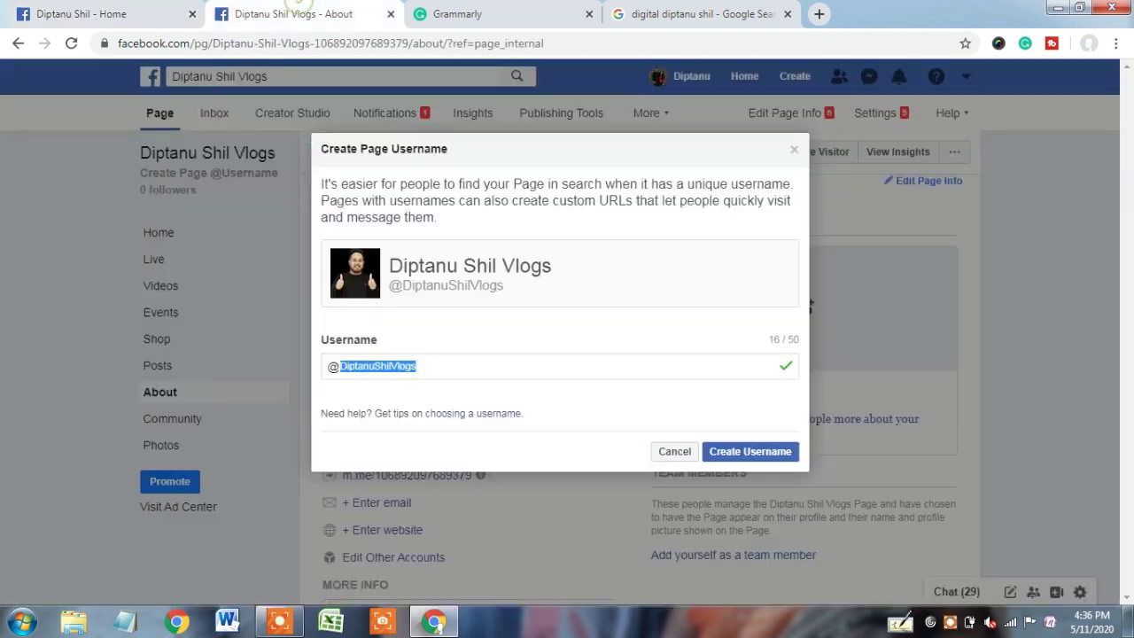
Create the page username from the corrected entry and dismiss the confirmation
left_click(438, 366)
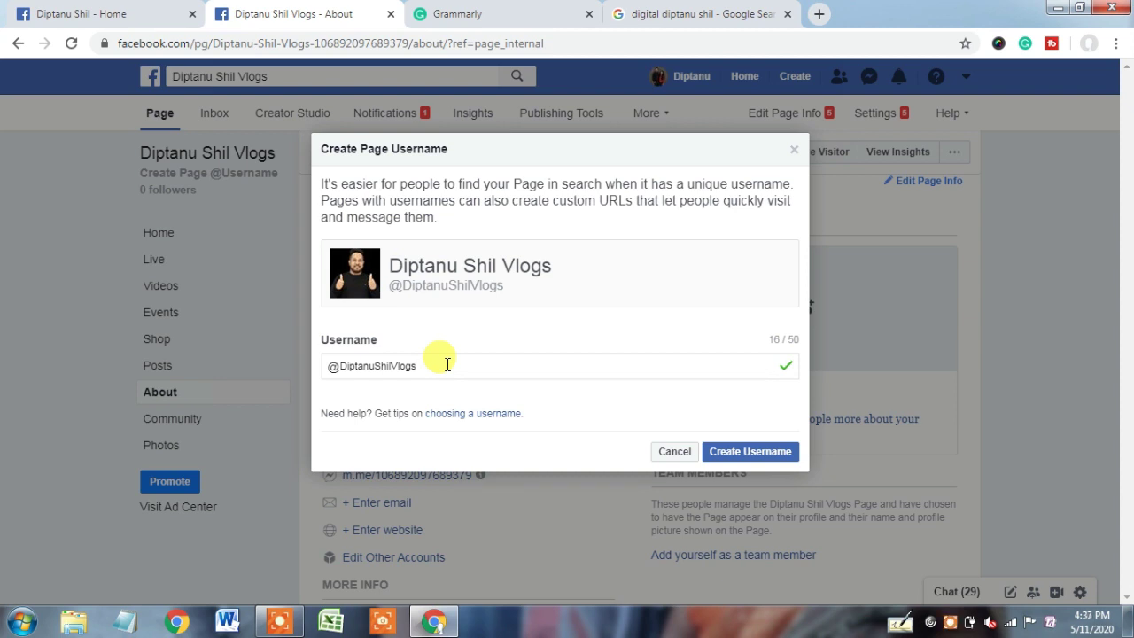
left_click(753, 453)
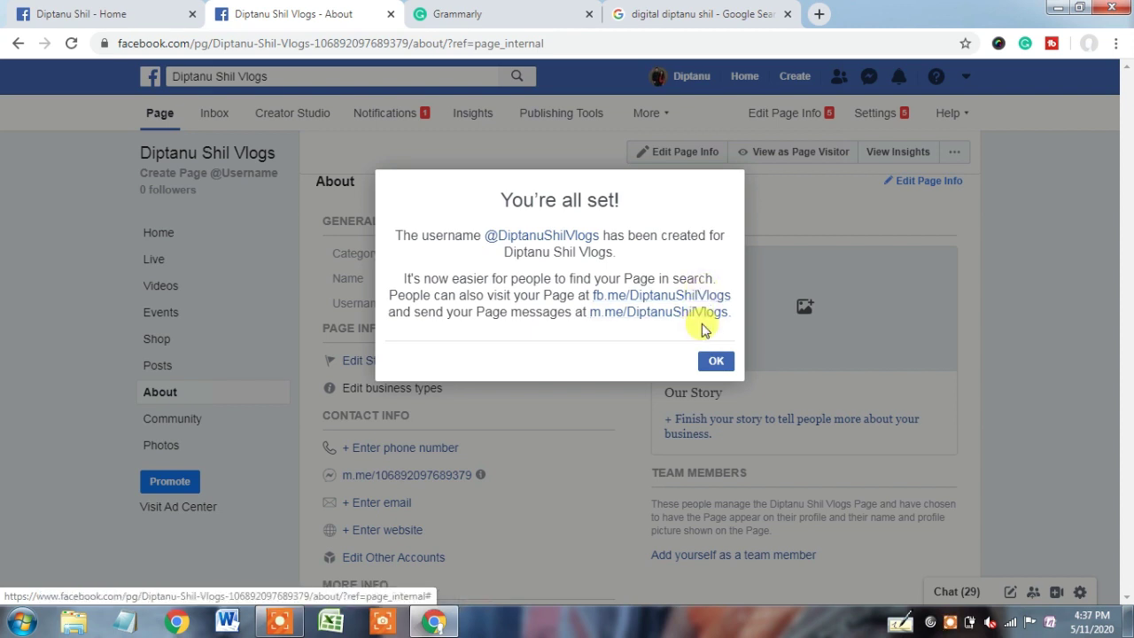
left_click(717, 363)
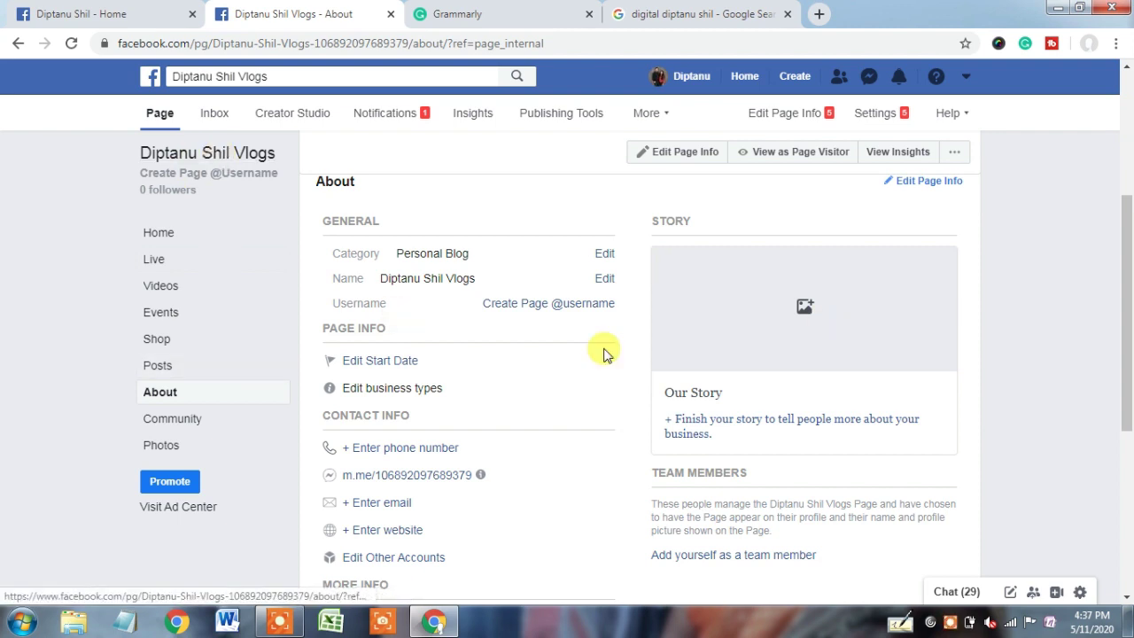
Bring the page username form back up to check it, and close it without changes
scroll(1130, 266, "up", 4)
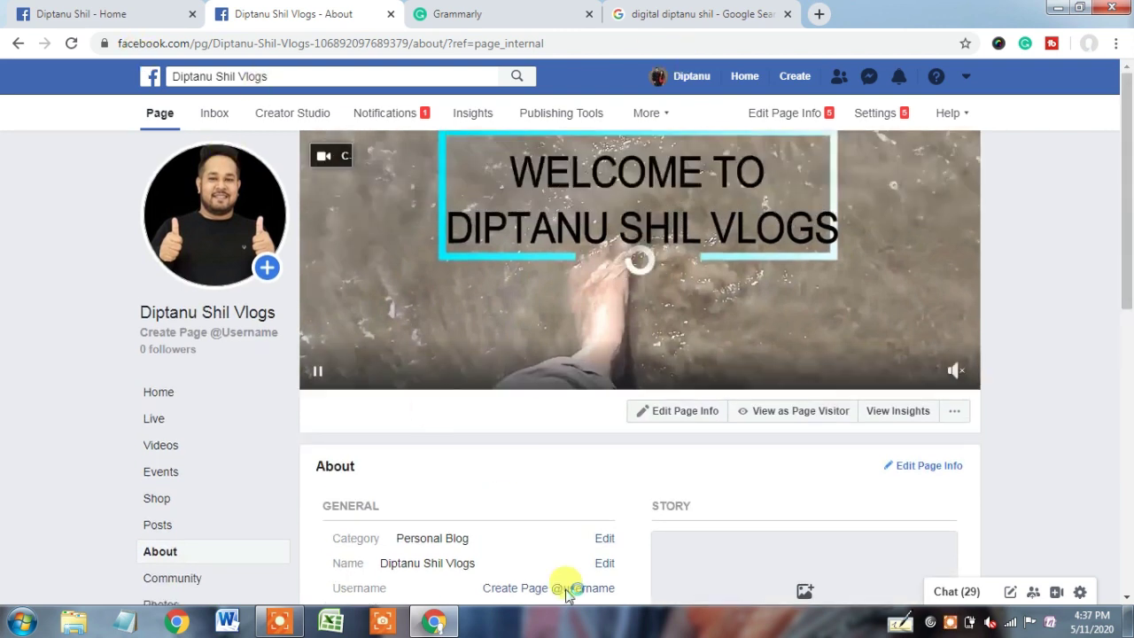
left_click(926, 365)
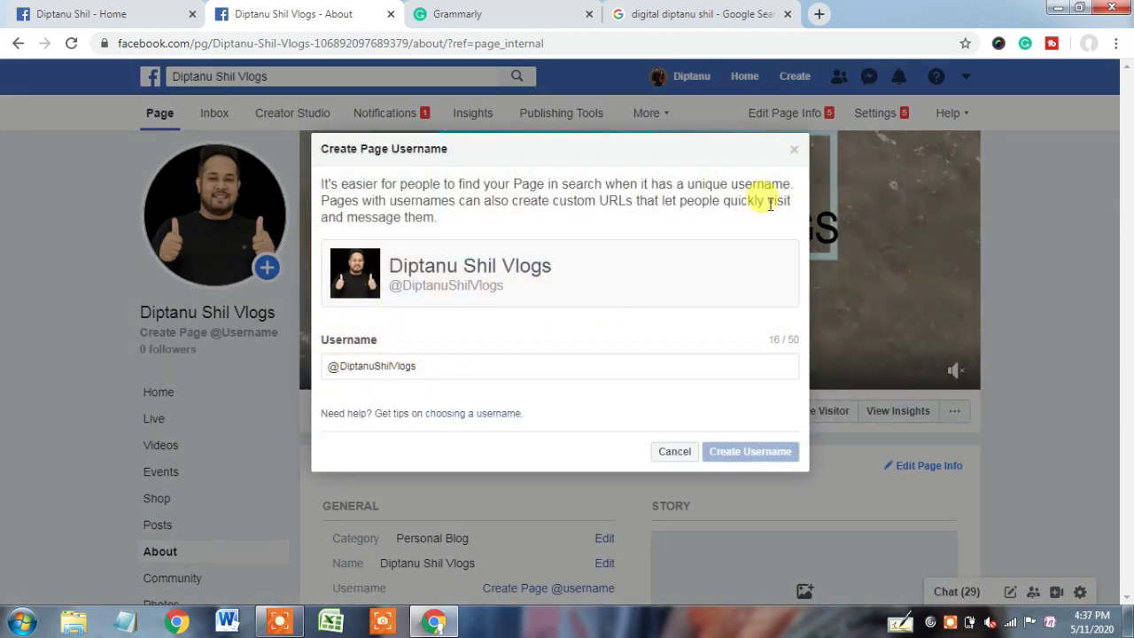
left_click(793, 153)
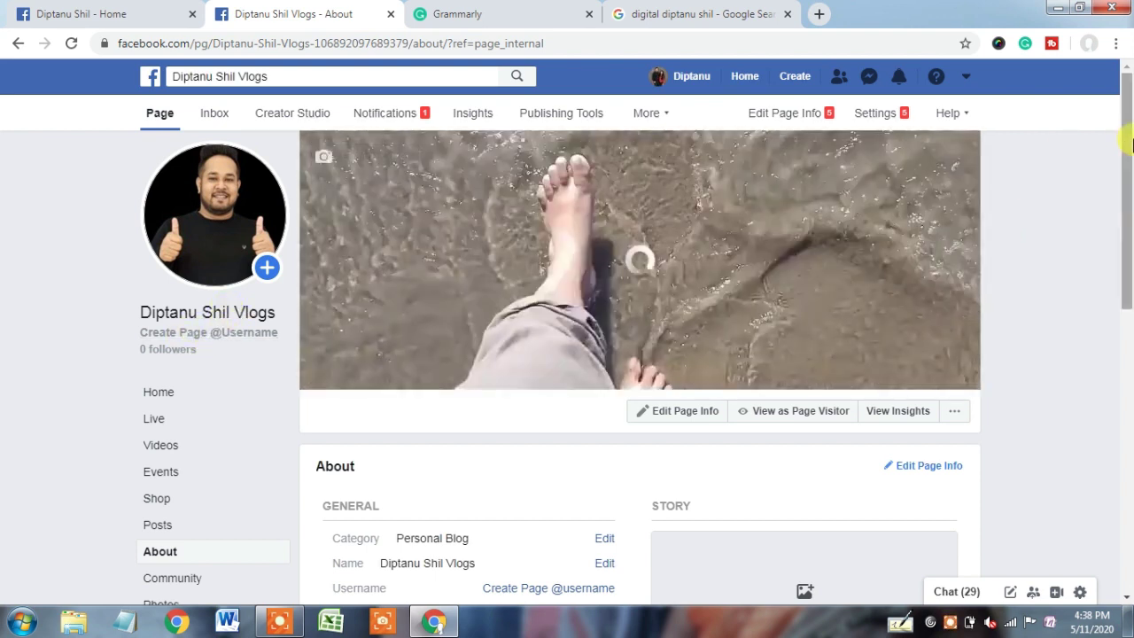
Look over the vlog page's About fields and compare them with the Our Story section on the established page
left_click_drag(1128, 142, 1130, 222)
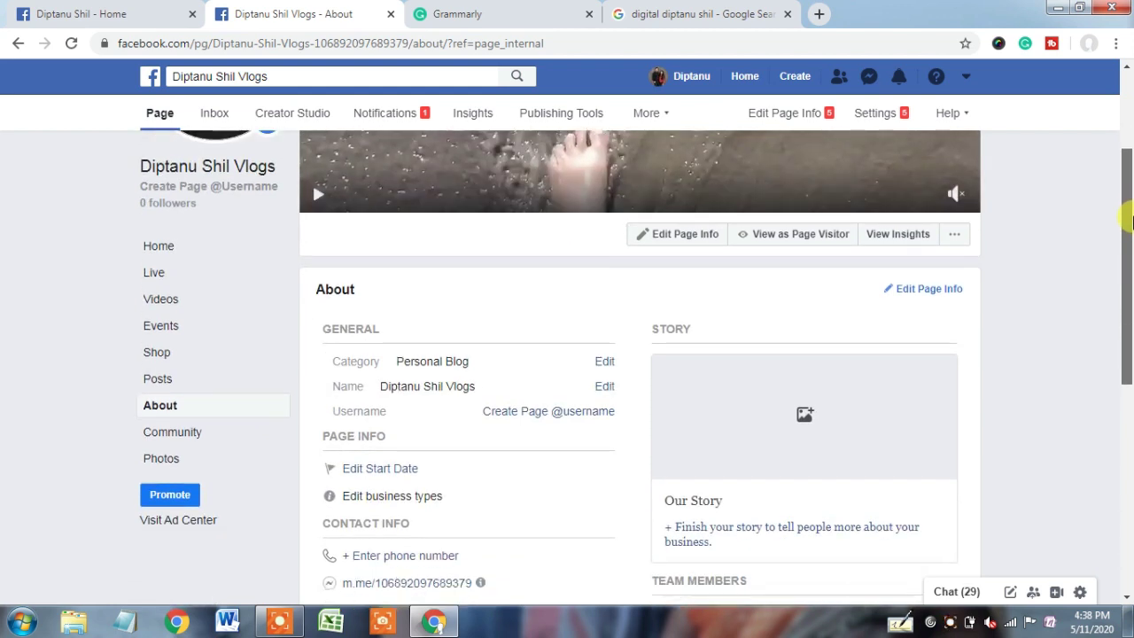
left_click(85, 7)
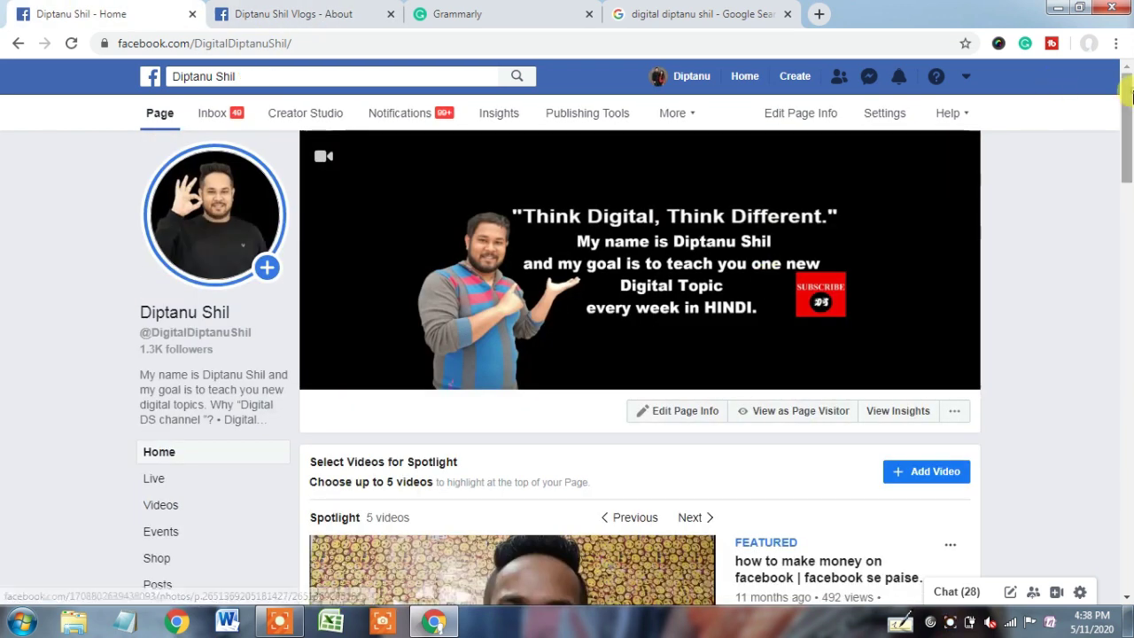
left_click_drag(1128, 173, 1129, 259)
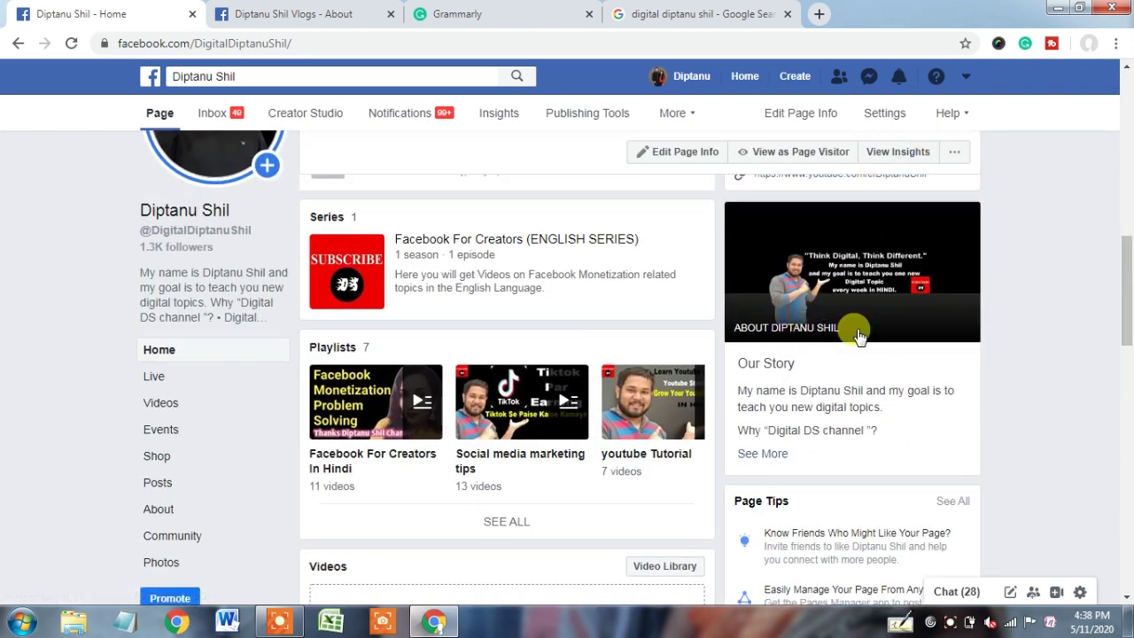
Return to the vlog page's About information and open the Our Story editor from its Story section
left_click(277, 12)
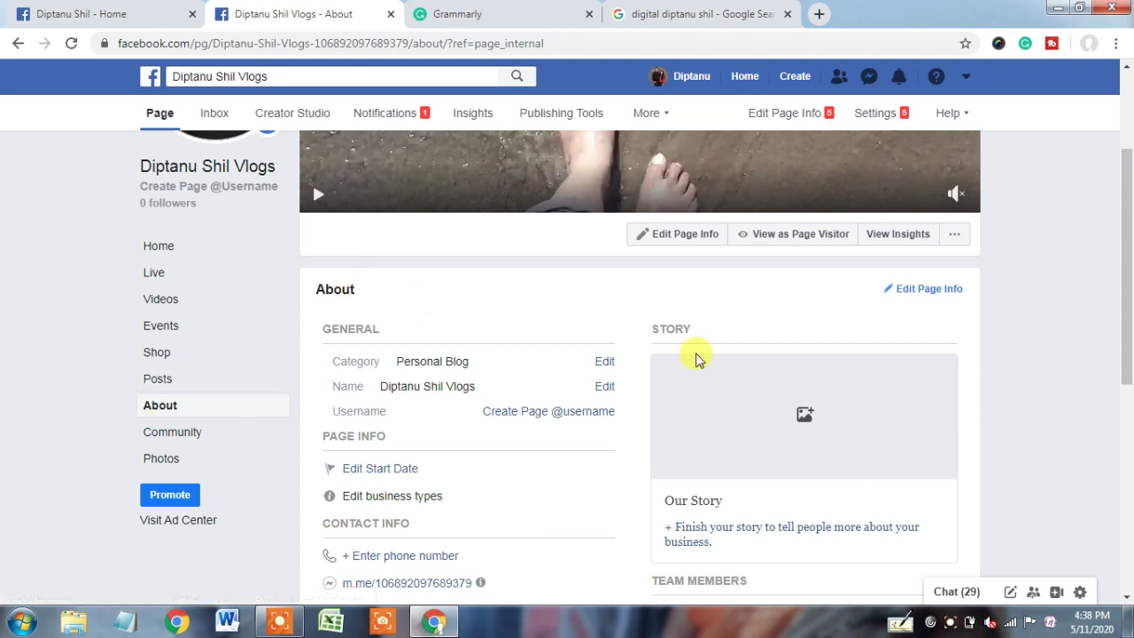
left_click_drag(651, 335, 702, 326)
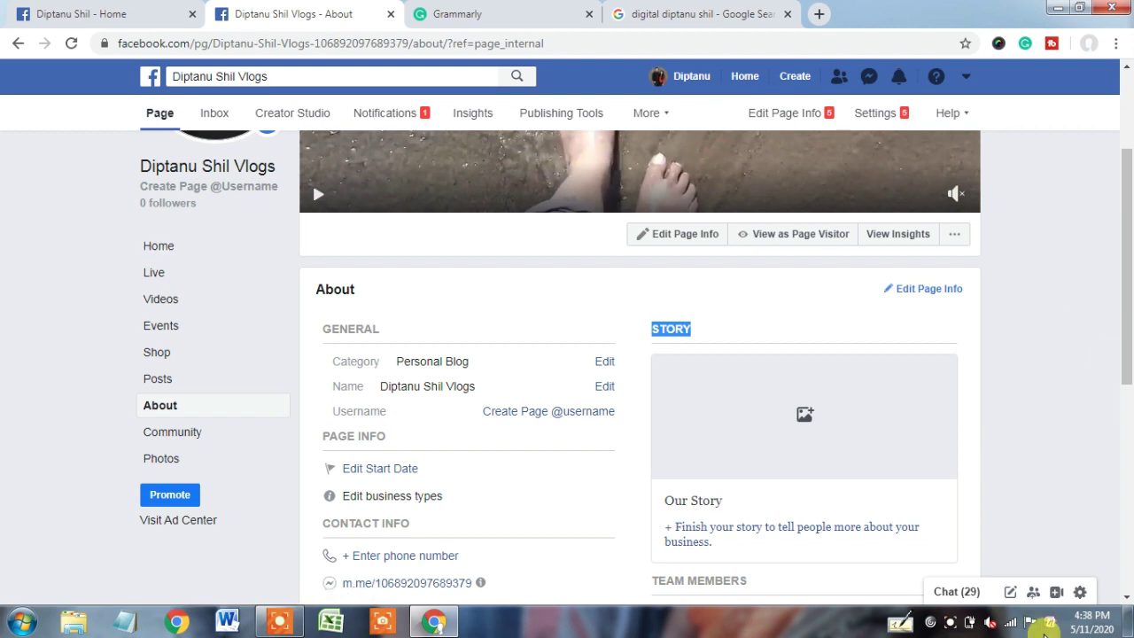
left_click_drag(1130, 241, 1131, 273)
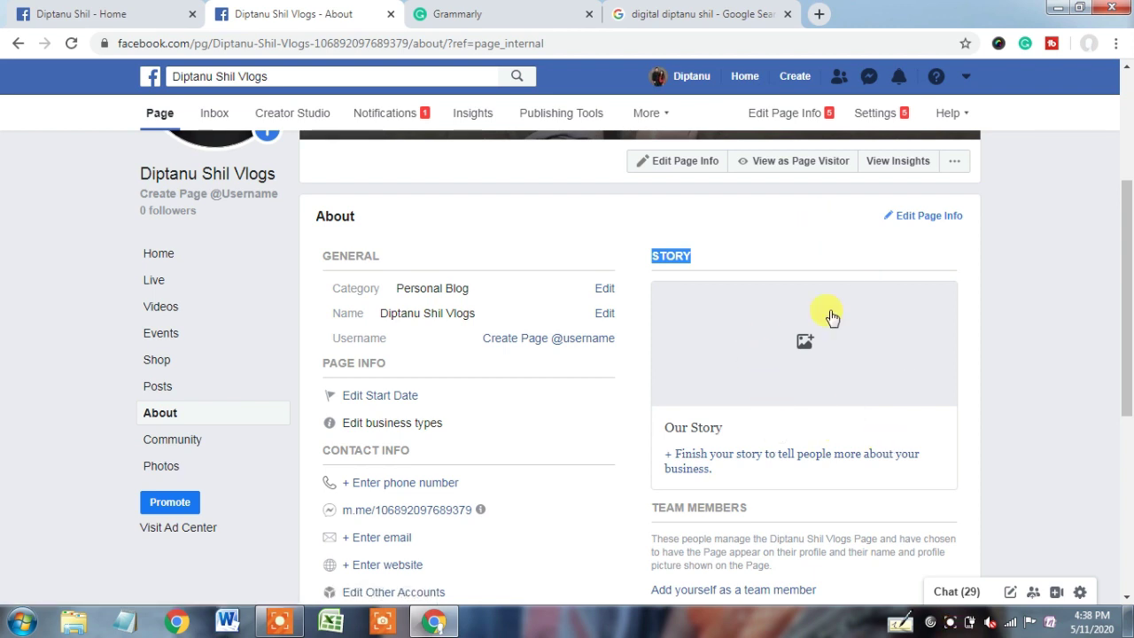
left_click(734, 346)
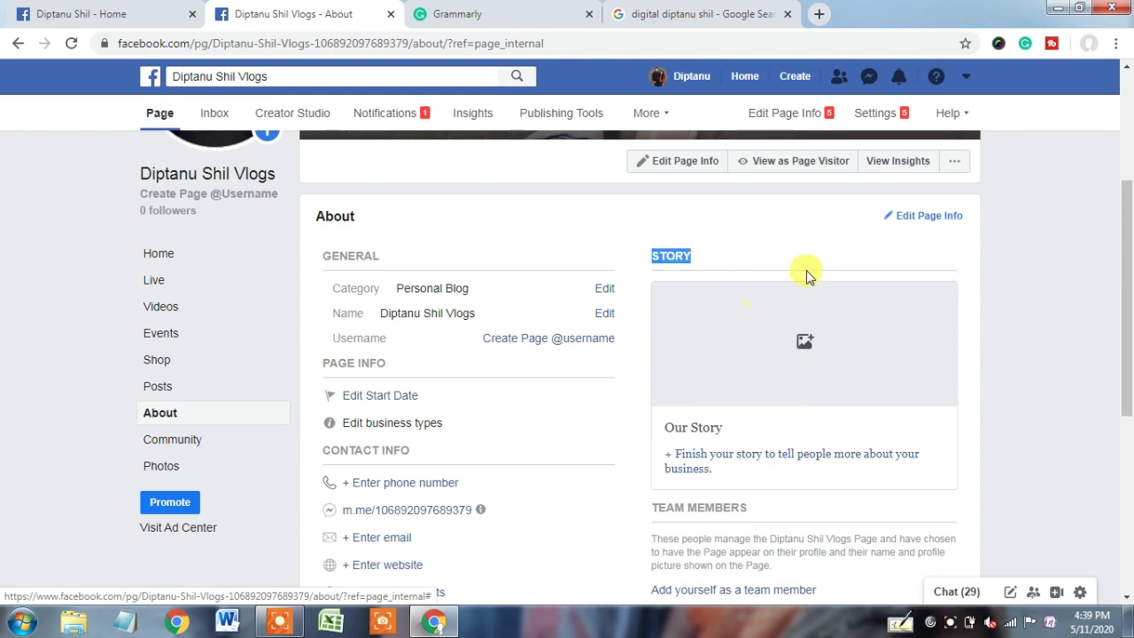
left_click(823, 246)
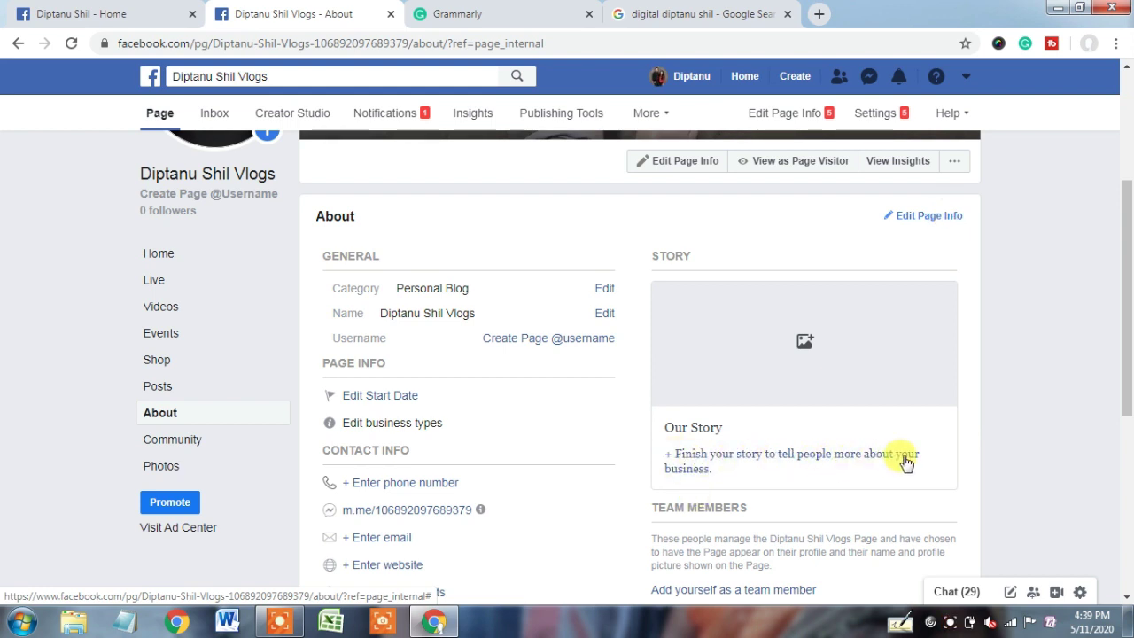
left_click(698, 450)
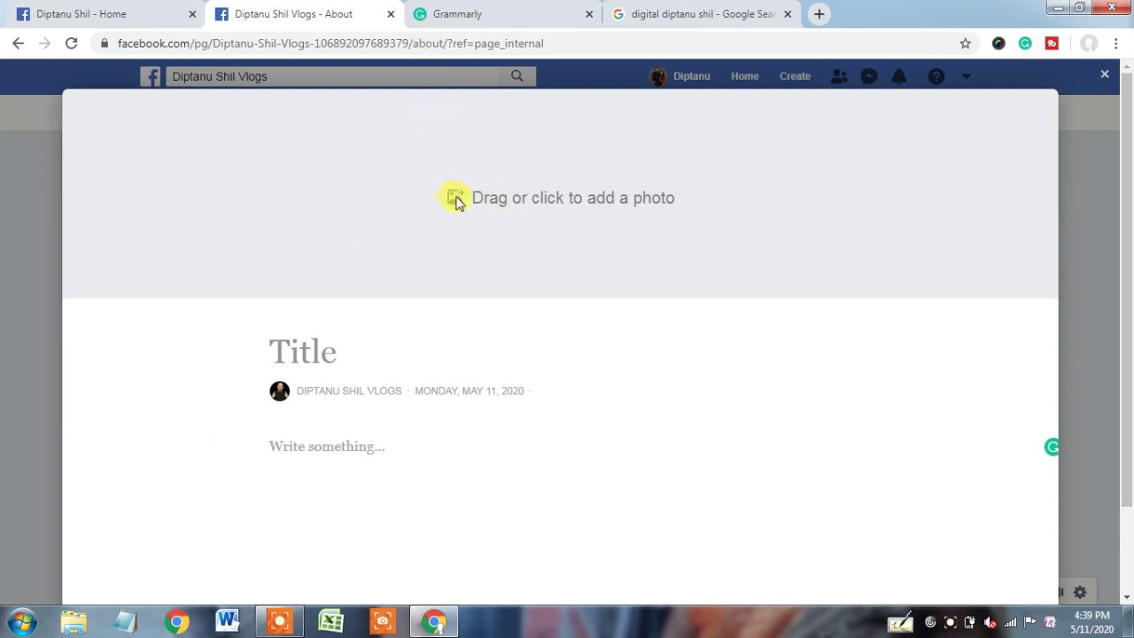
Upload the vlog banner image, whose file name is a 1 followed by the page name, as the story's photo
left_click(457, 202)
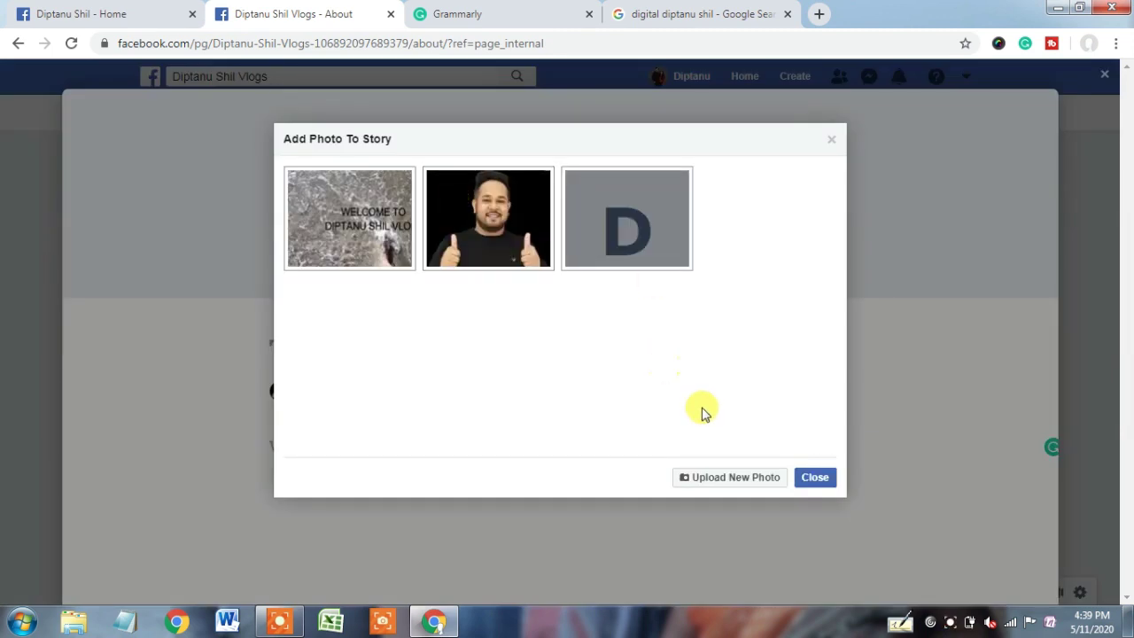
left_click(715, 483)
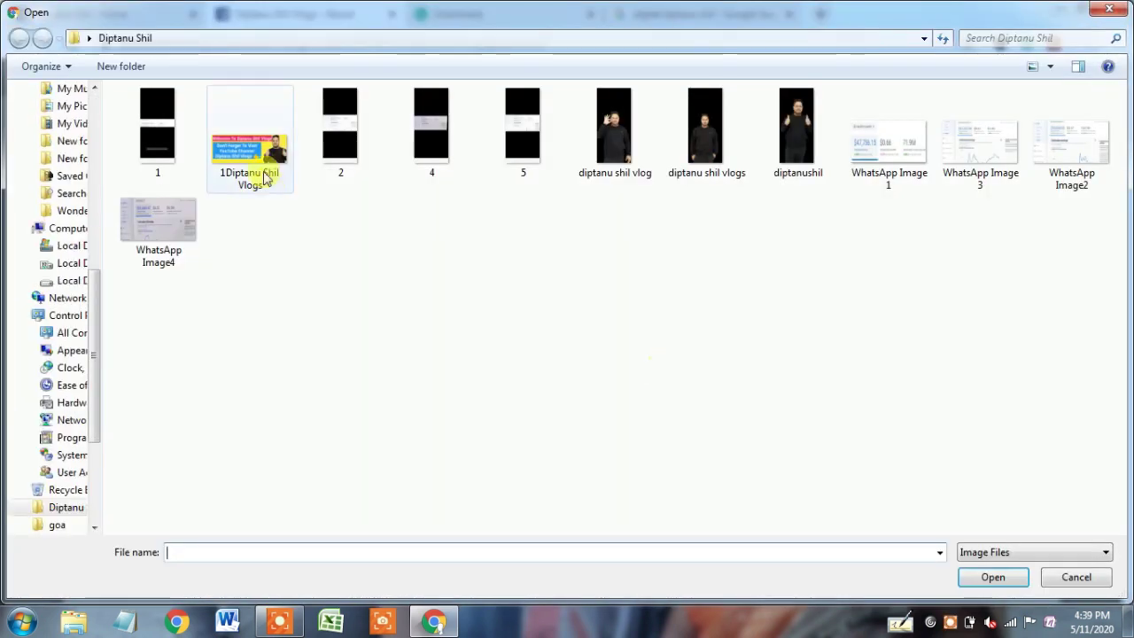
left_click(271, 152)
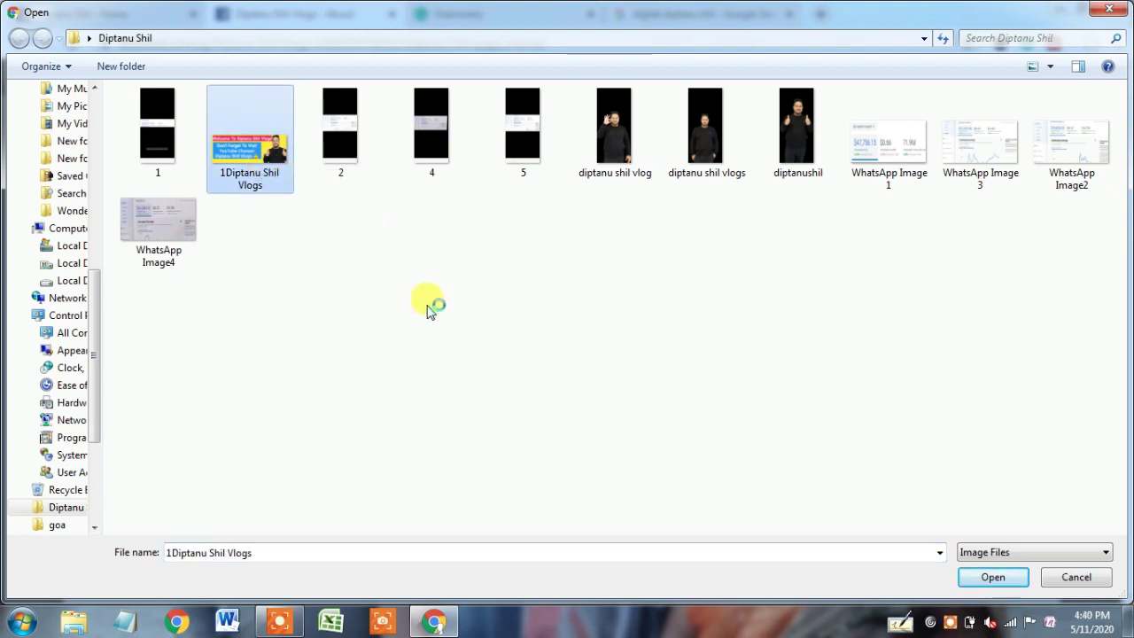
left_click(993, 580)
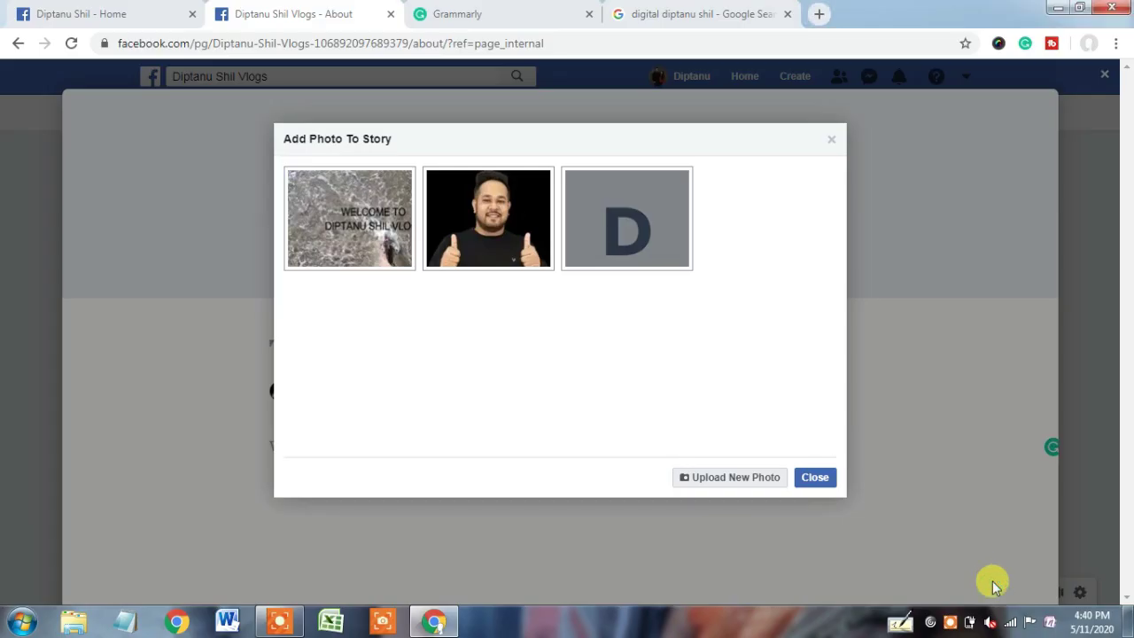
left_click(919, 405)
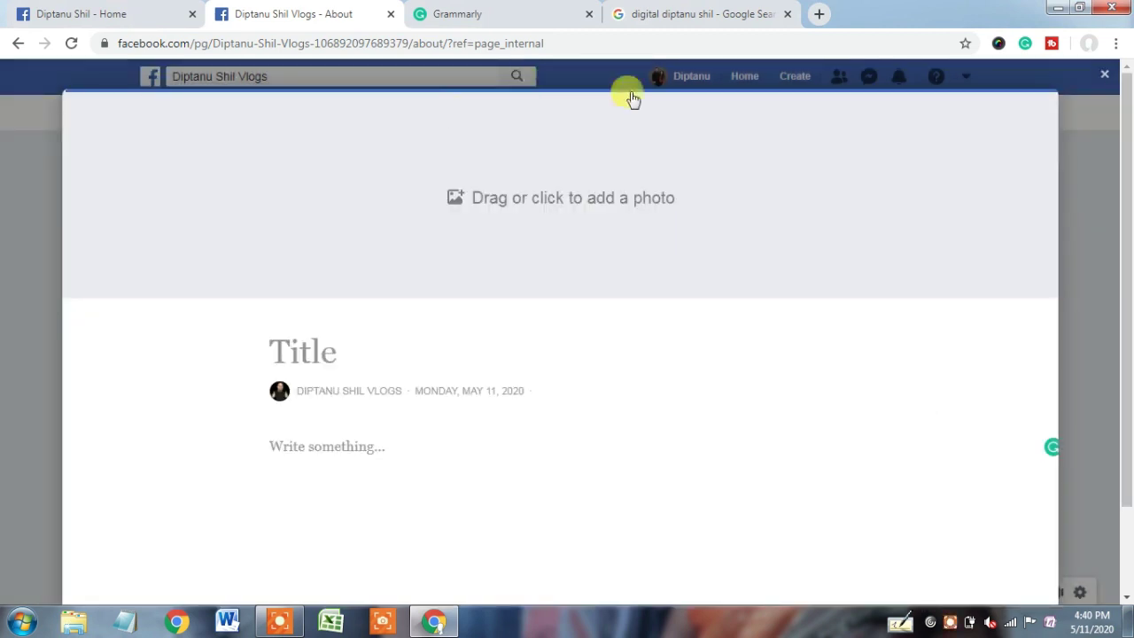